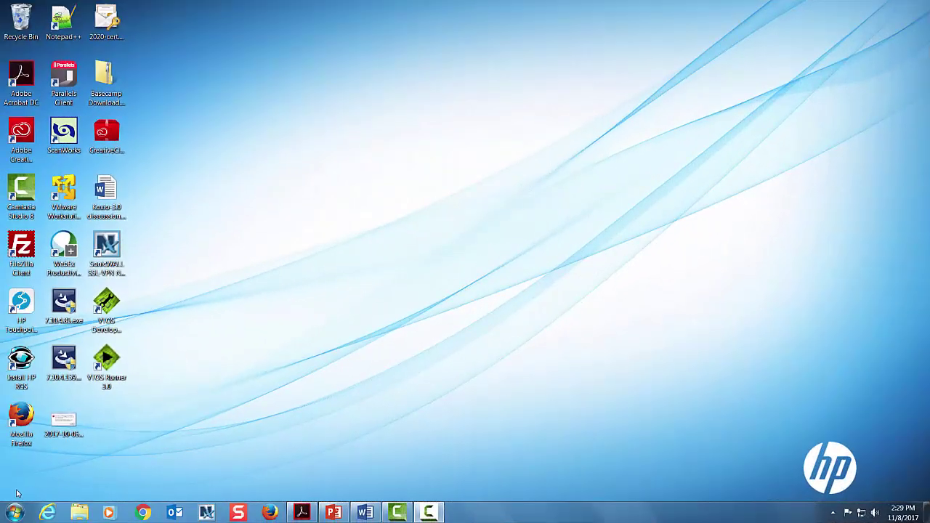
- Launch ScanWorks from the ScanWorks folder under All Programs in the Start menu
{"action": "left_click", "coordinate": [14, 513]}
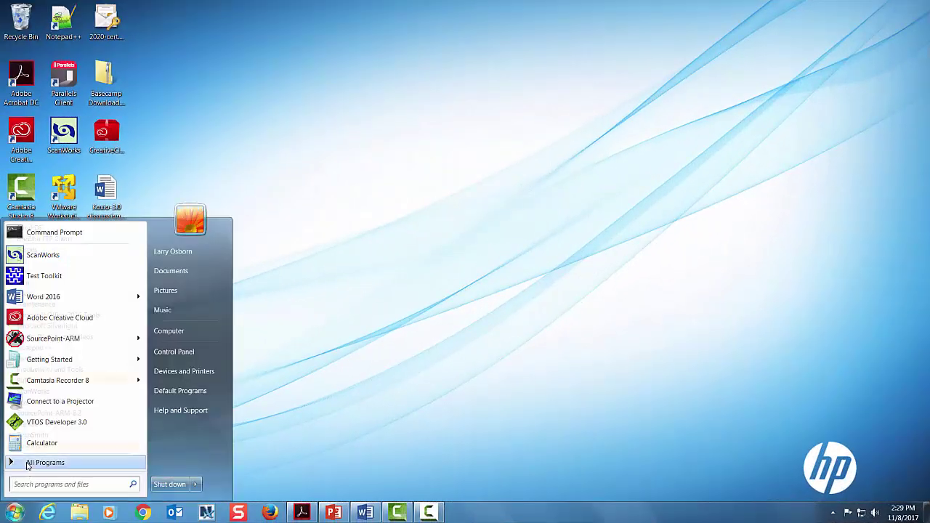
{"action": "left_click", "coordinate": [33, 461]}
{"action": "left_click", "coordinate": [33, 393]}
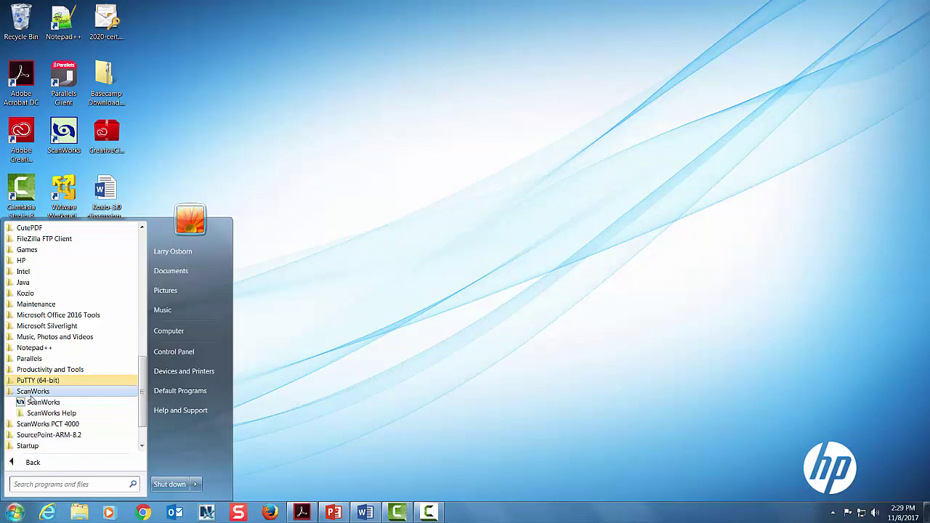
{"action": "left_click", "coordinate": [33, 403]}
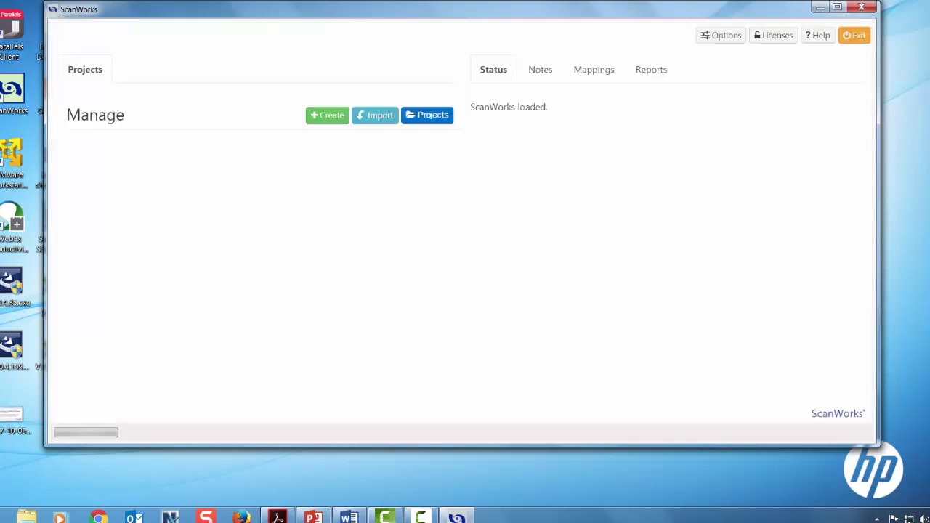
- Start an import and select the TI_UCD3138_128A_Scanworks_Project.zip example file
{"action": "left_click", "coordinate": [376, 117]}
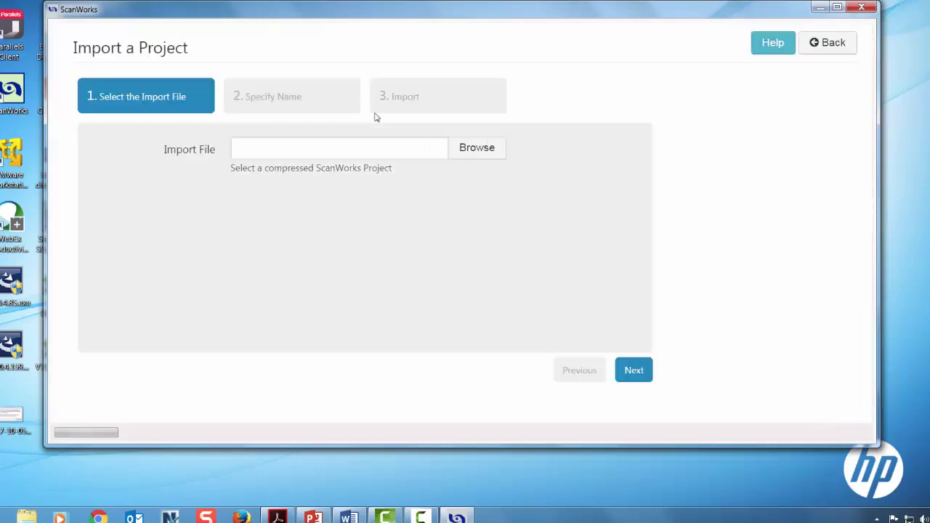
{"action": "left_click", "coordinate": [472, 152]}
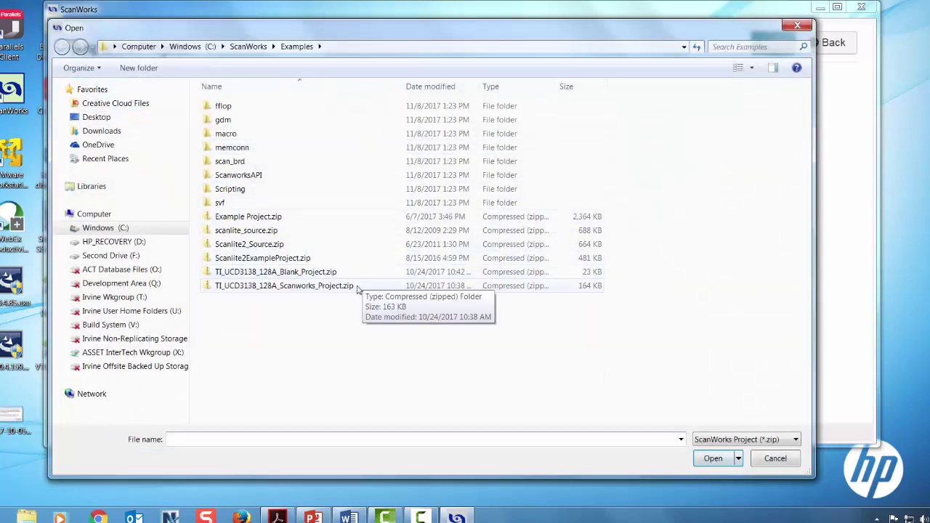
{"action": "left_click", "coordinate": [356, 288]}
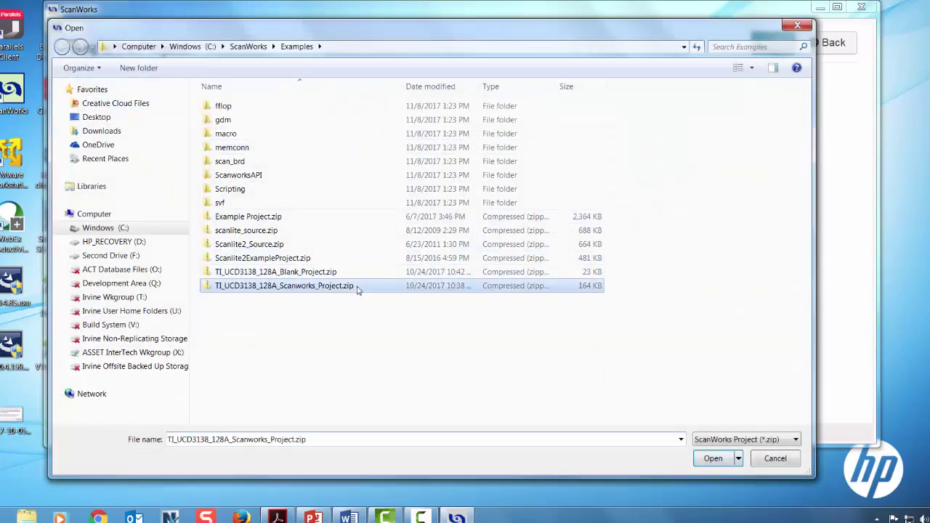
{"action": "left_click", "coordinate": [711, 458]}
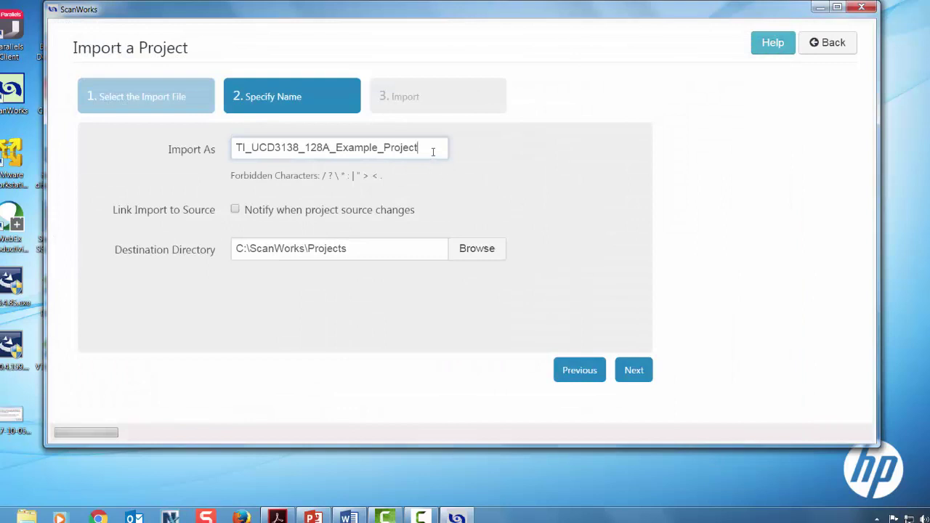
- Append '_T1' to the project name and advance to the import review
{"action": "type", "text": "_"}
{"action": "type", "text": "T1"}
{"action": "left_click", "coordinate": [642, 375]}
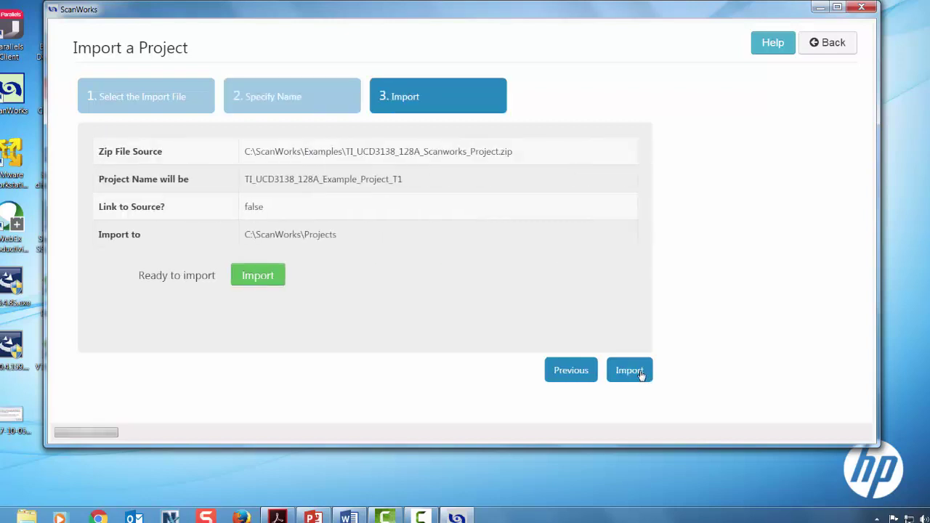
- Import the TI_UCD3138_128A_Example_Project_T1 project and run the SPV1 (no_bslen) scan path verify until it passes
{"action": "left_click", "coordinate": [636, 373]}
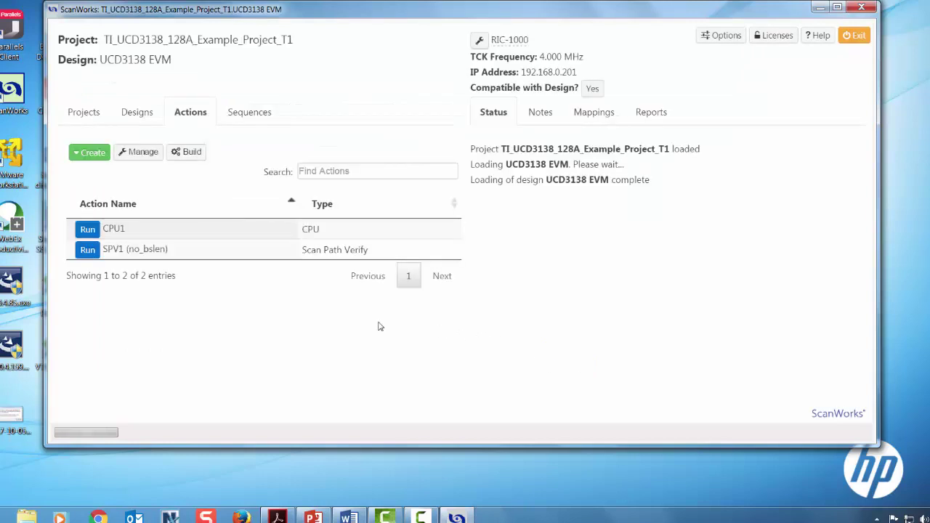
{"action": "left_click", "coordinate": [116, 252]}
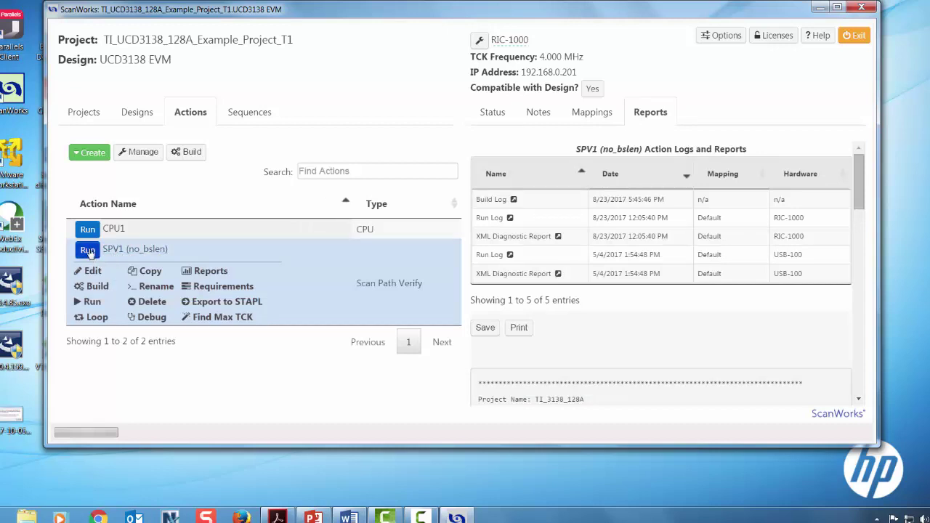
{"action": "left_click", "coordinate": [88, 250]}
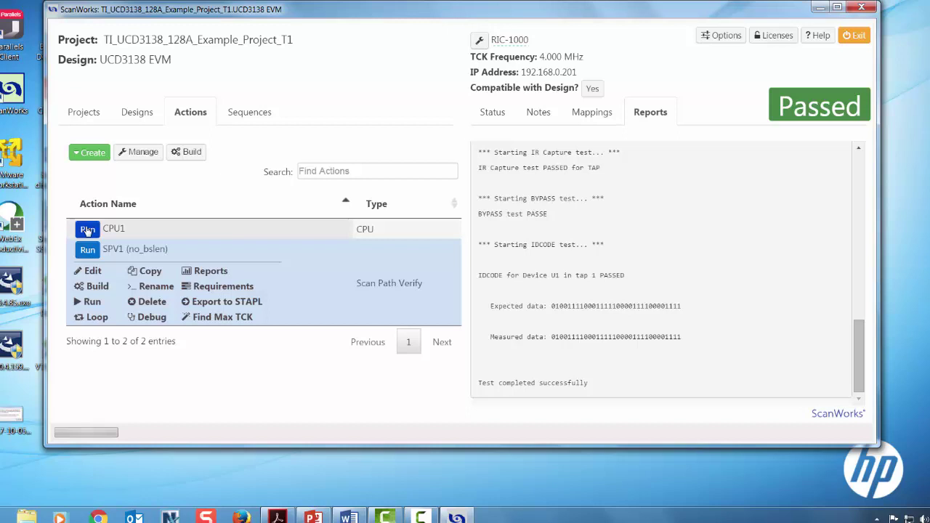
- Run the CPU1 flash-programming action and watch its progress in the Run a CPU Action window
{"action": "left_click", "coordinate": [87, 230]}
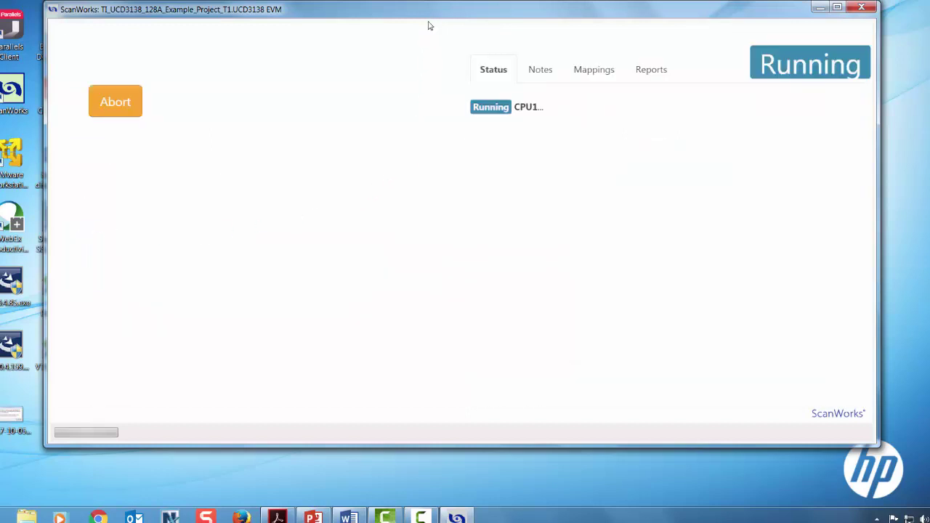
{"action": "left_click_drag", "start_coordinate": [428, 13], "coordinate": [432, 88]}
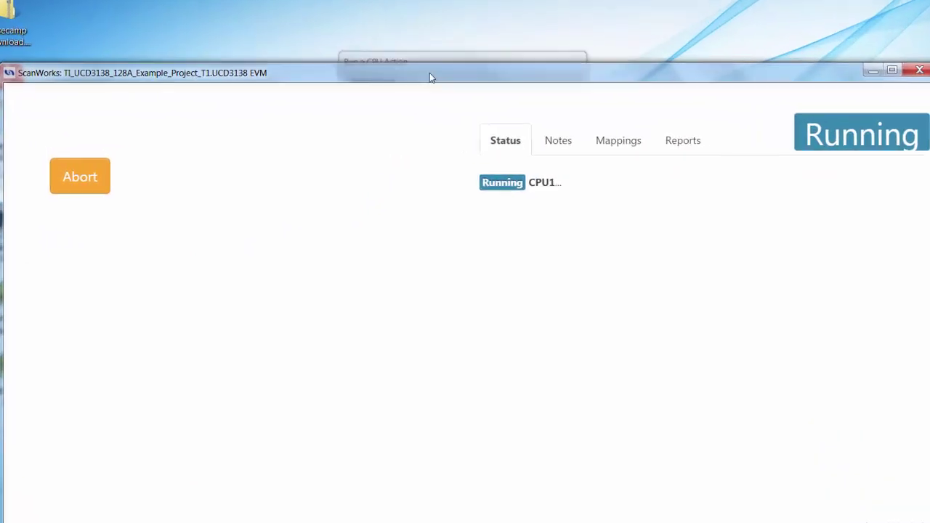
{"action": "left_click", "coordinate": [416, 27]}
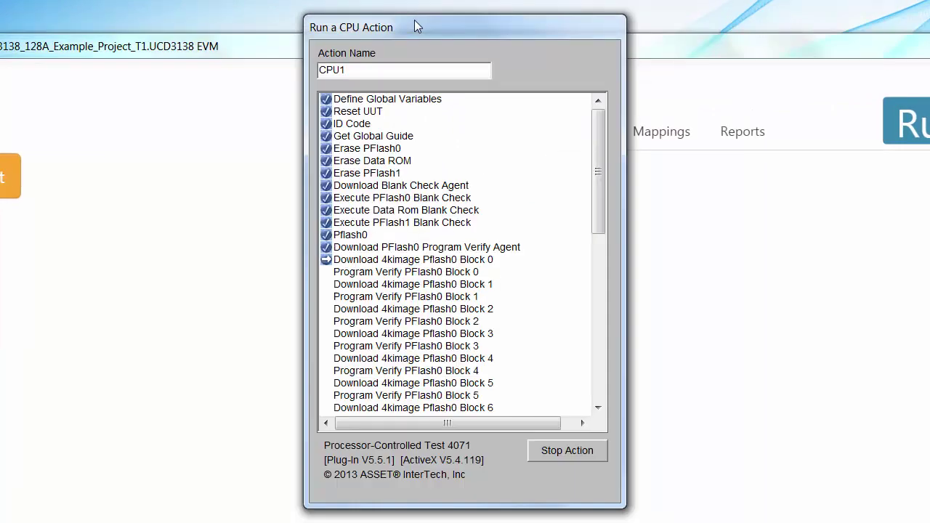